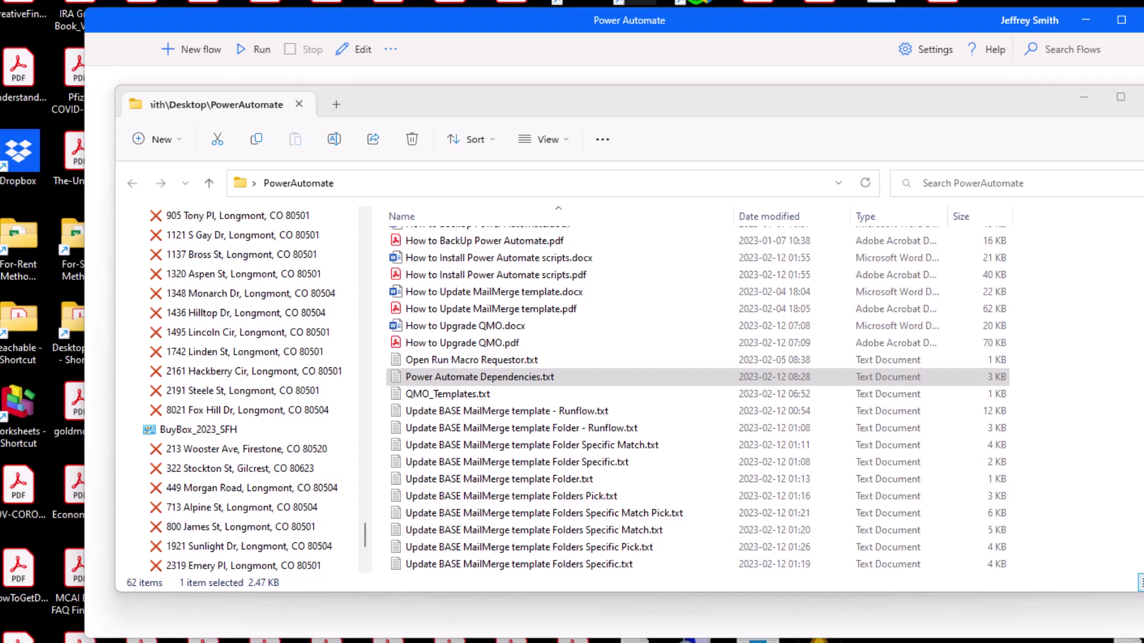
Step: Select Power Automate Dependencies.txt in the desktop PowerAutomate folder
{"action": "left_click", "coordinate": [570, 376]}
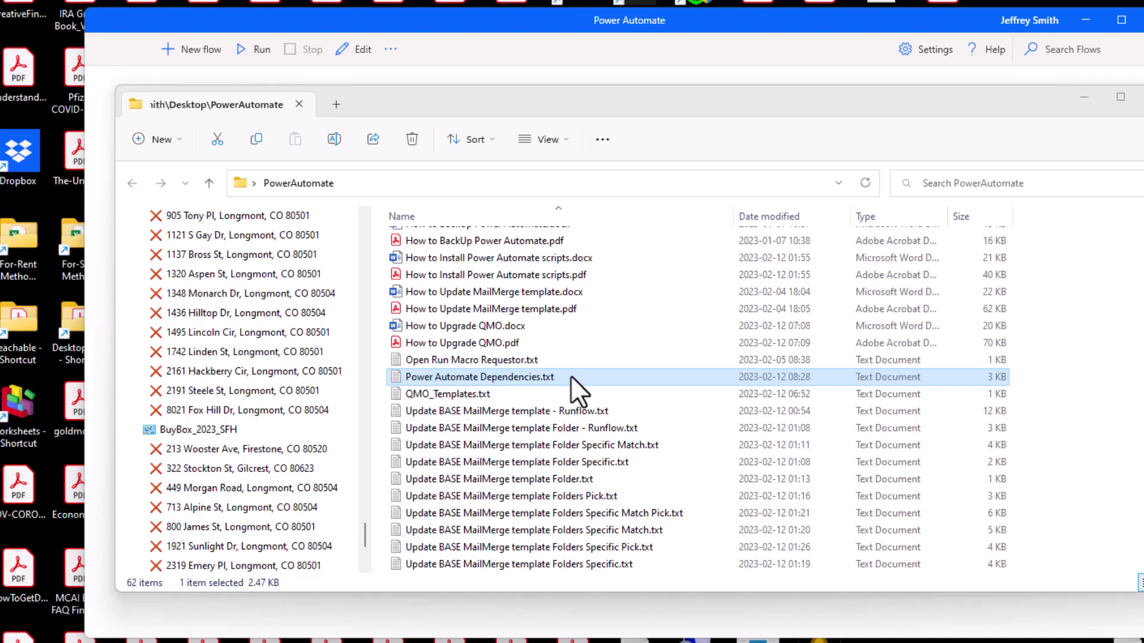
Step: Open Power Automate Dependencies.txt in Notepad and select the line 19 QMO MailMerge Runflow entry
{"action": "double_click", "coordinate": [570, 376]}
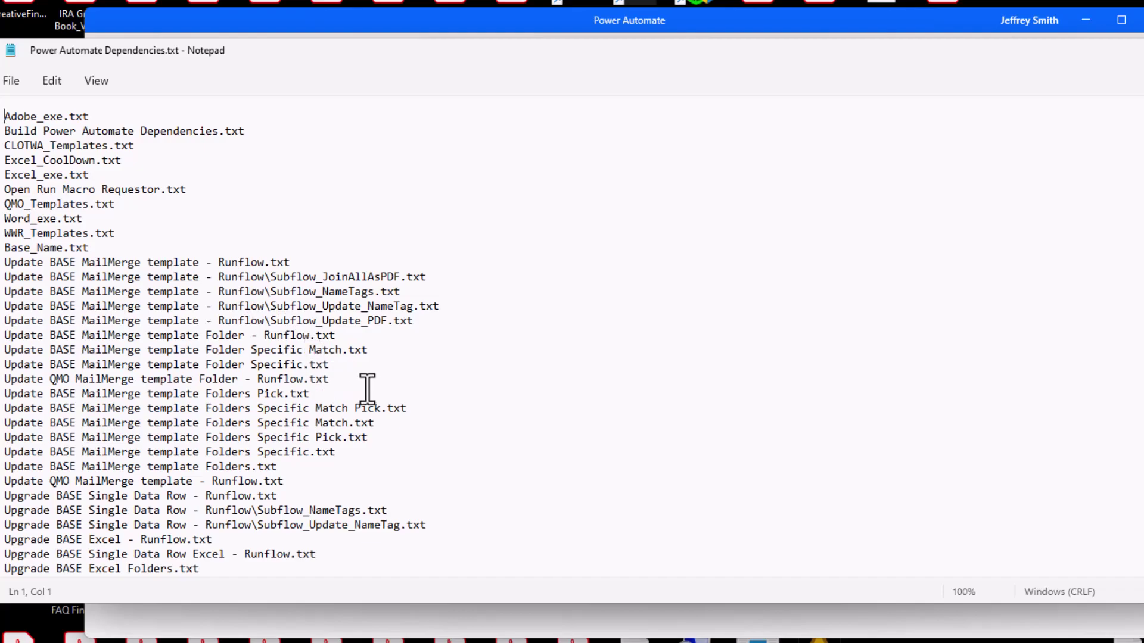
{"action": "left_click", "coordinate": [343, 381]}
{"action": "key", "text": "shift+Home"}
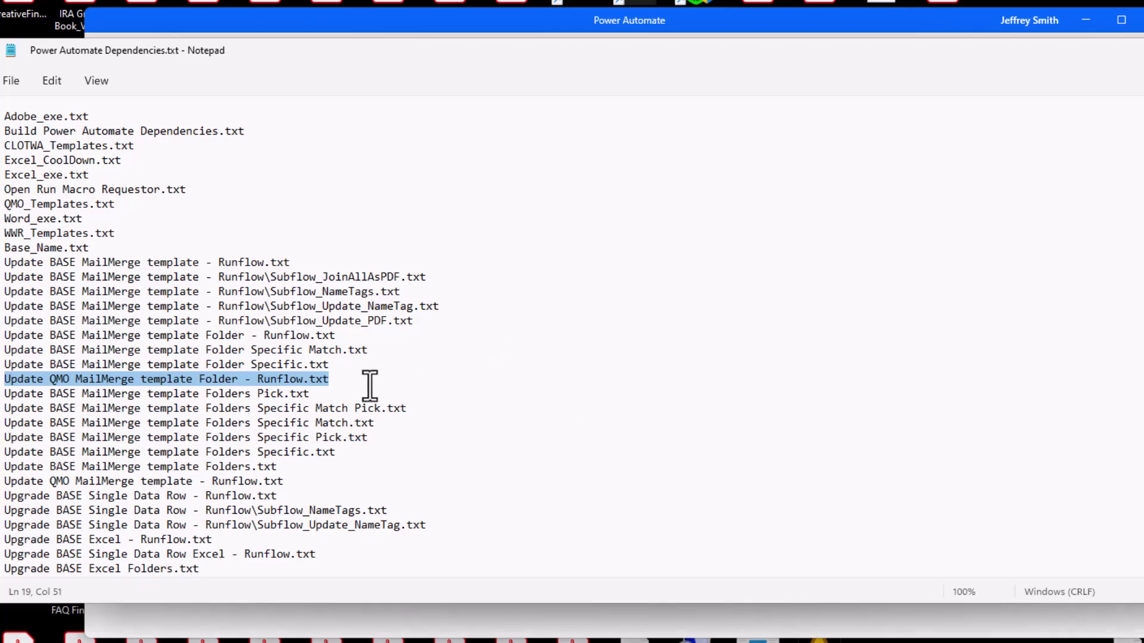
Step: Put Update QMO MailMerge template - Runflow.txt into rename mode in File Explorer
{"action": "key", "text": "alt+Tab"}
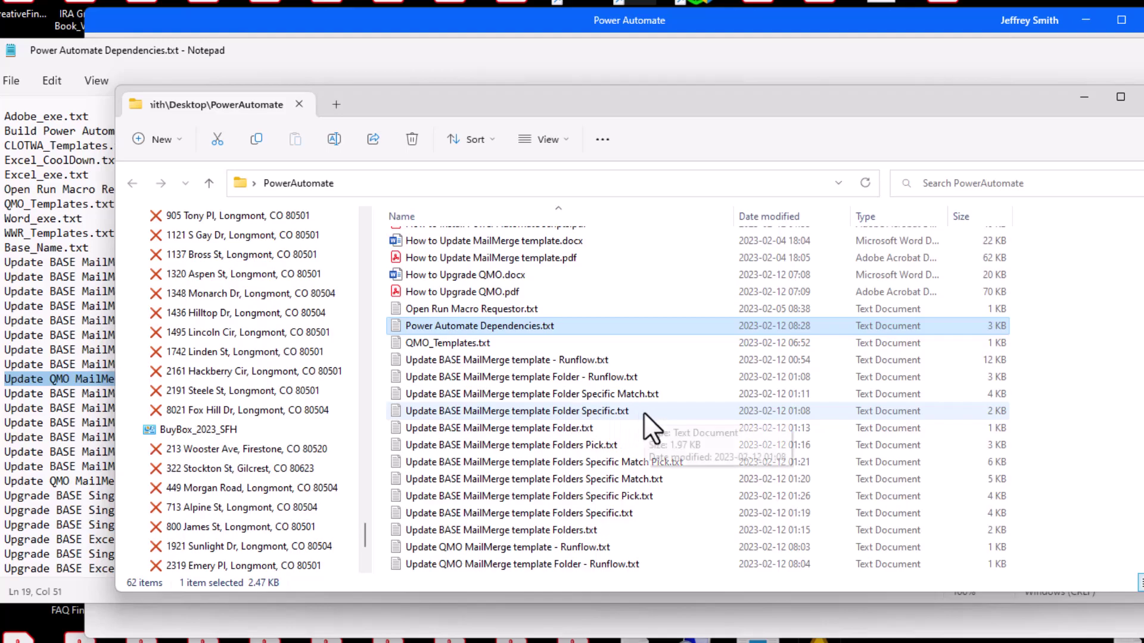
{"action": "scroll", "coordinate": [644, 414], "scroll_direction": "down", "scroll_amount": 2}
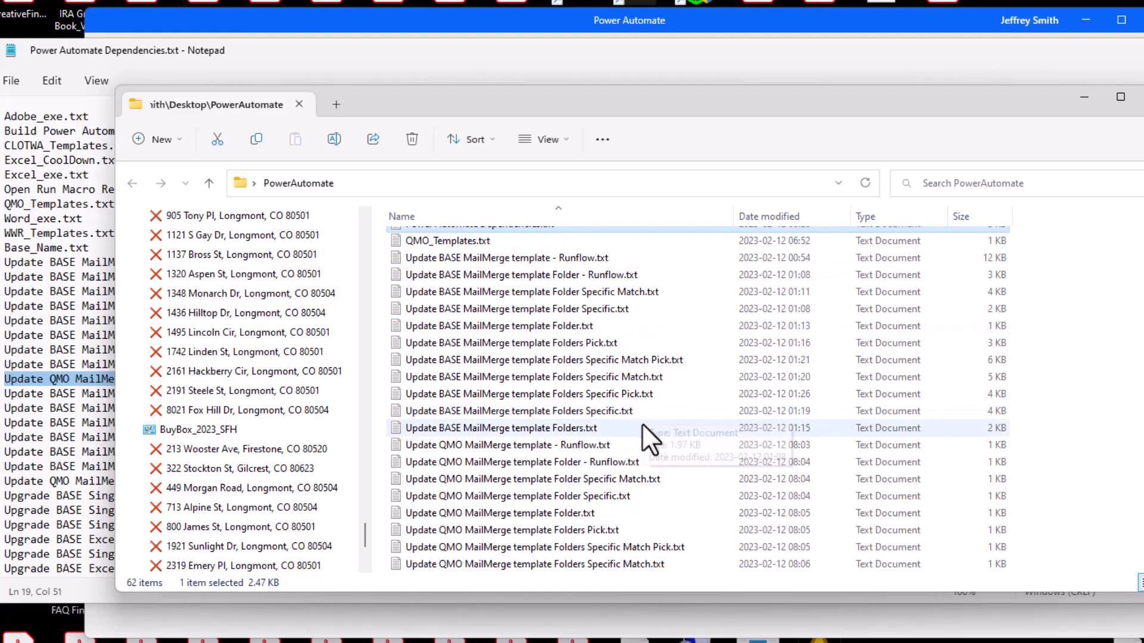
{"action": "right_click", "coordinate": [555, 444]}
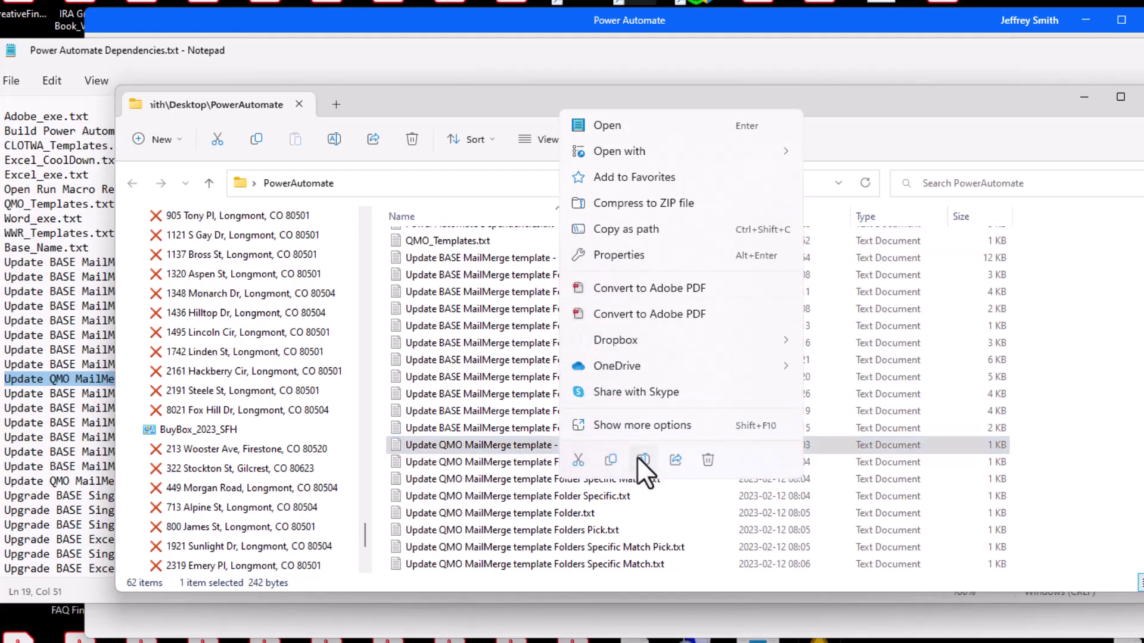
{"action": "left_click", "coordinate": [639, 457]}
{"action": "key", "text": "ctrl+c"}
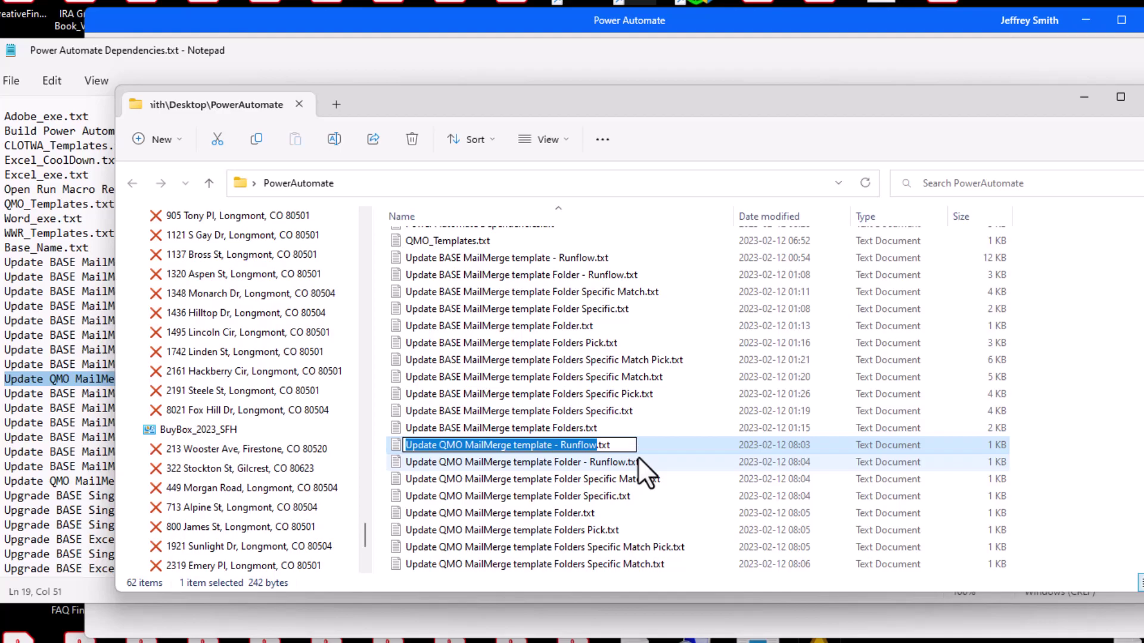
Step: Create a new desktop flow named 'Update QMO MailMerge template - Runflow' from the copied name
{"action": "key", "text": "Escape"}
{"action": "key", "text": "alt+Tab"}
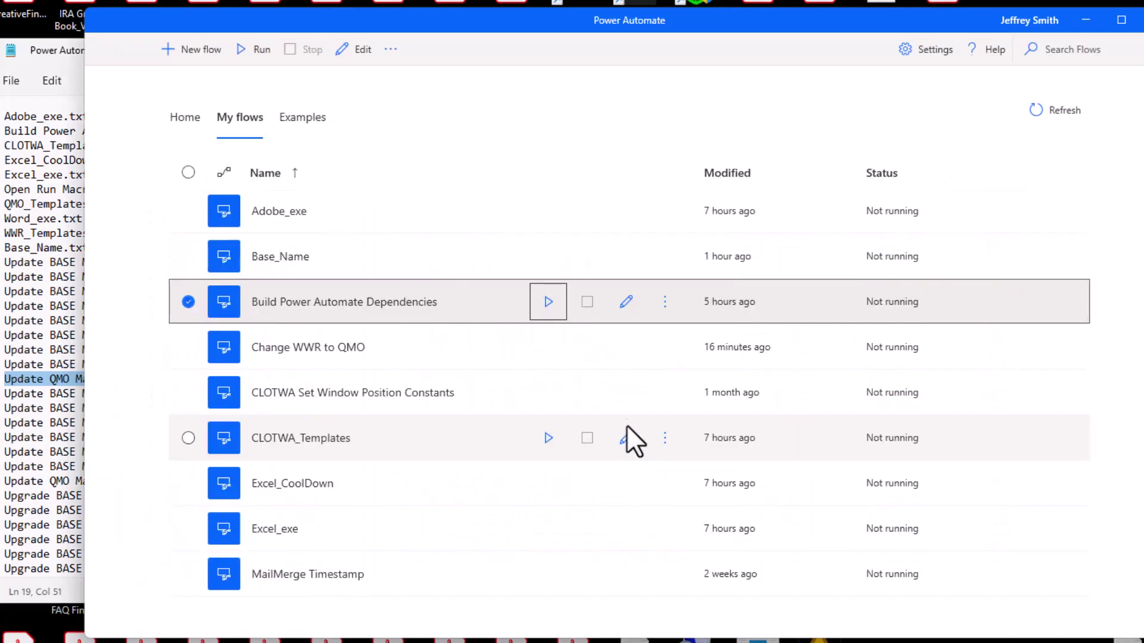
{"action": "left_click", "coordinate": [203, 50]}
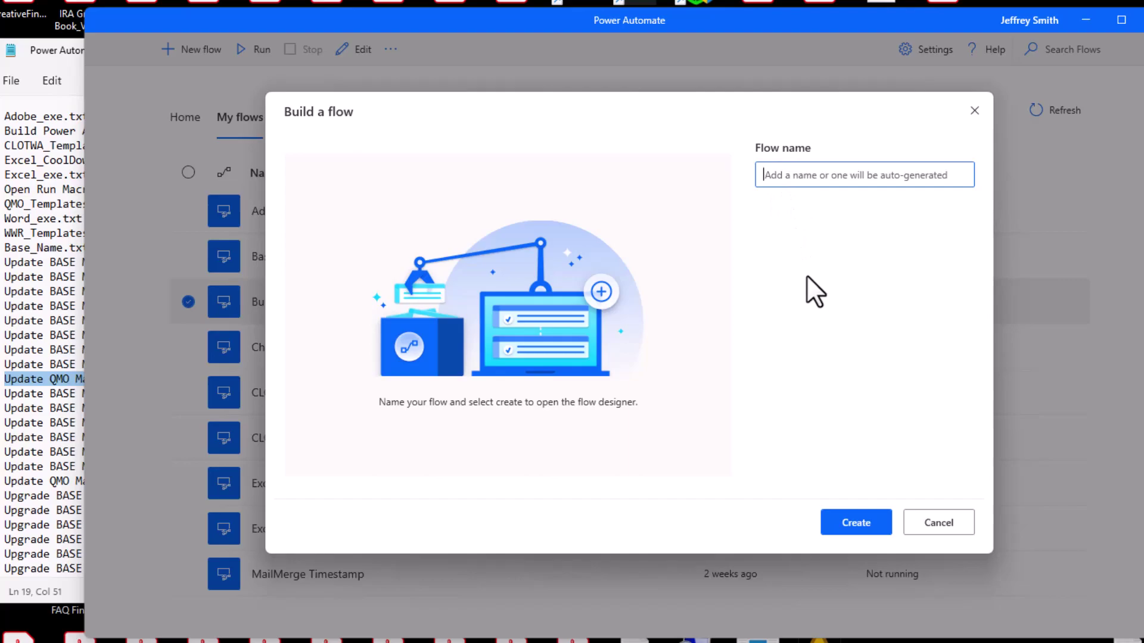
{"action": "key", "text": "ctrl+v"}
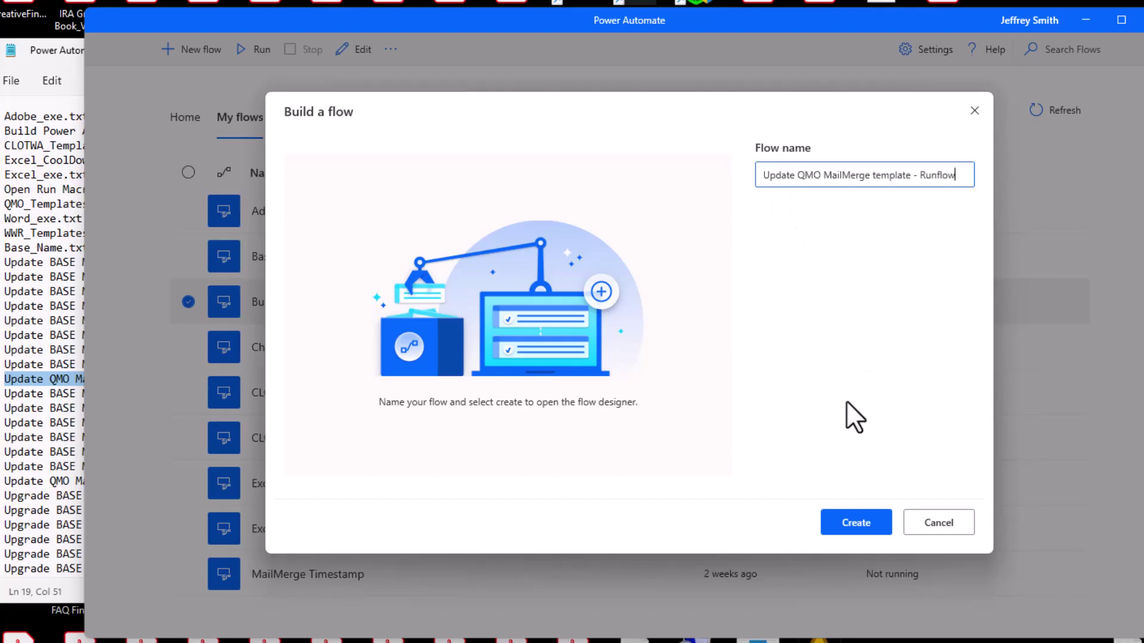
{"action": "left_click", "coordinate": [845, 520]}
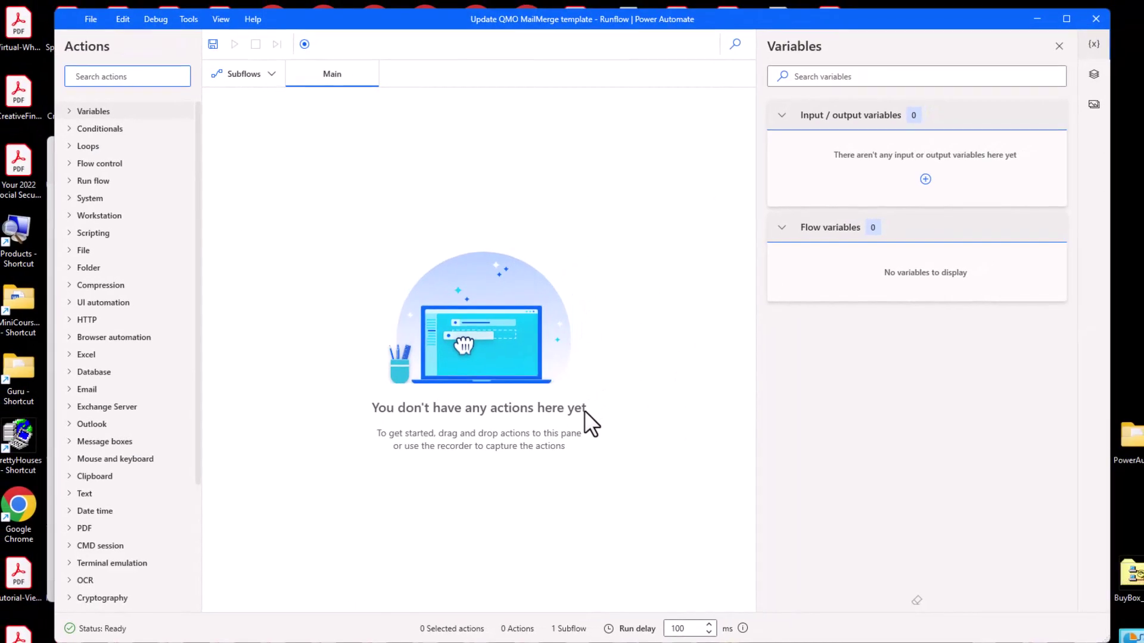
Step: Add an empty Comment action from Flow control as the flow's first step
{"action": "left_click", "coordinate": [73, 166]}
{"action": "double_click", "coordinate": [128, 181]}
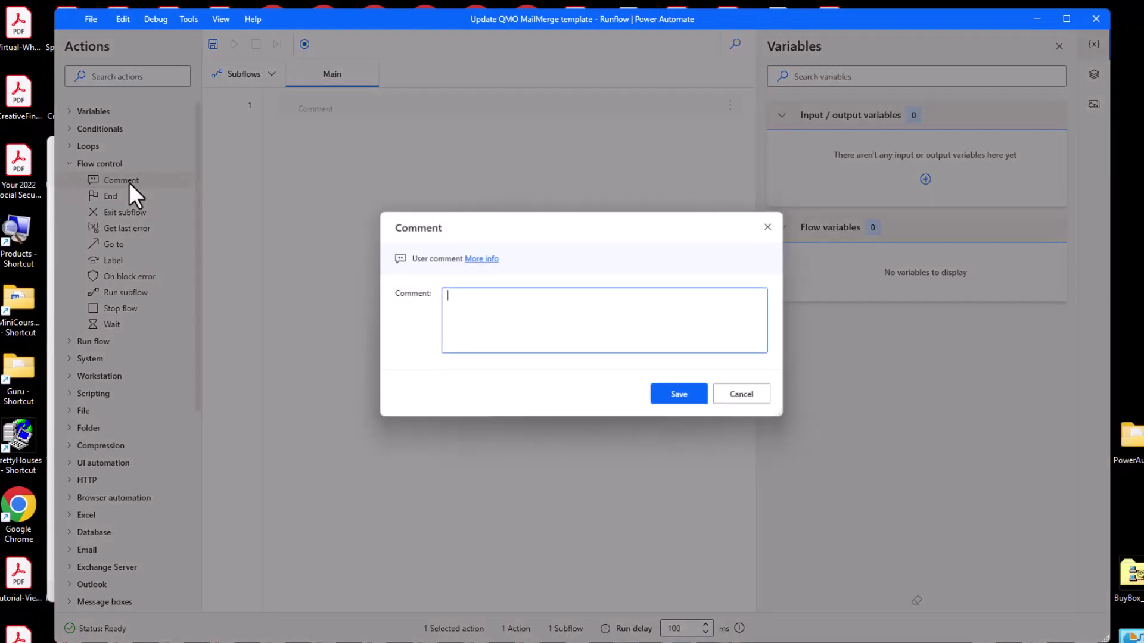
{"action": "left_click", "coordinate": [694, 392]}
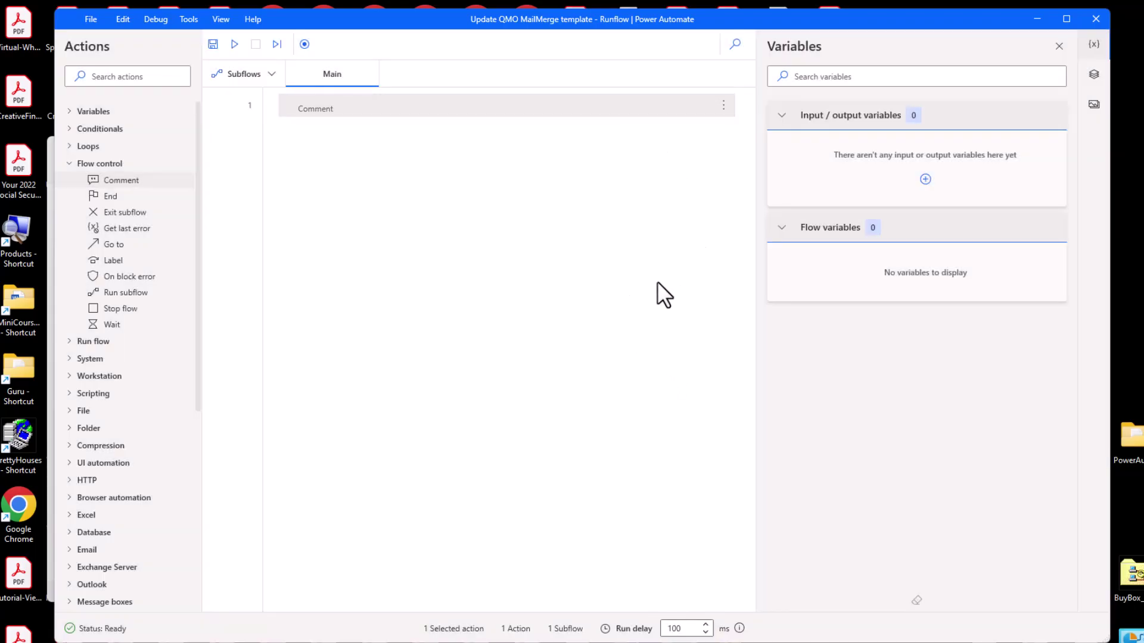
{"action": "key", "text": "alt+Tab"}
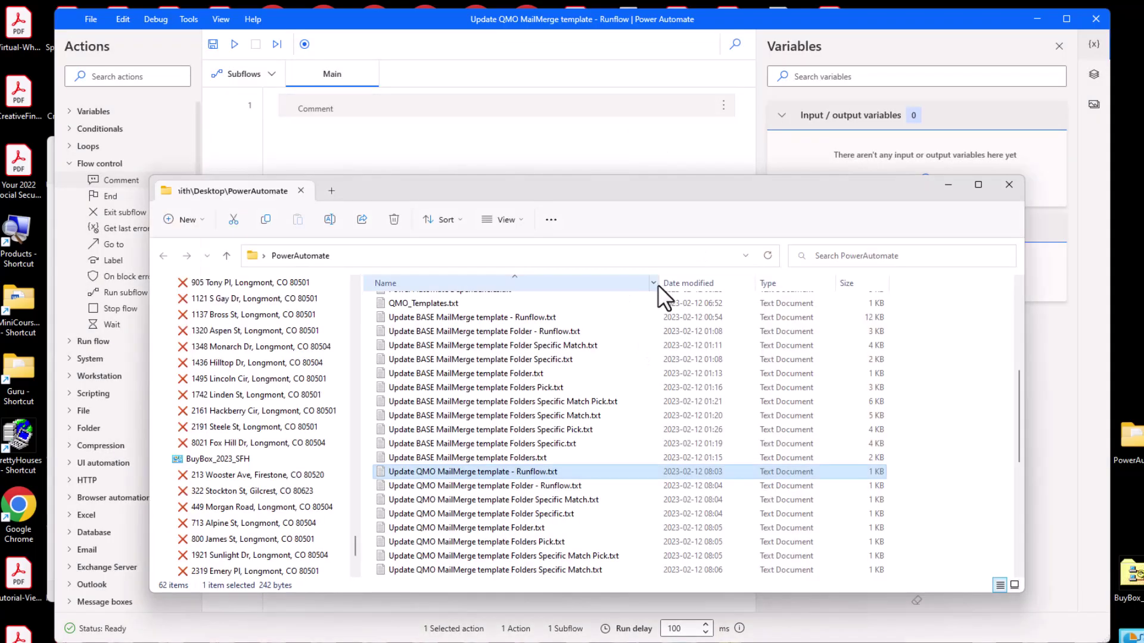
Step: Copy the four-line script from Update QMO MailMerge template - Runflow.txt and close Notepad
{"action": "double_click", "coordinate": [610, 474]}
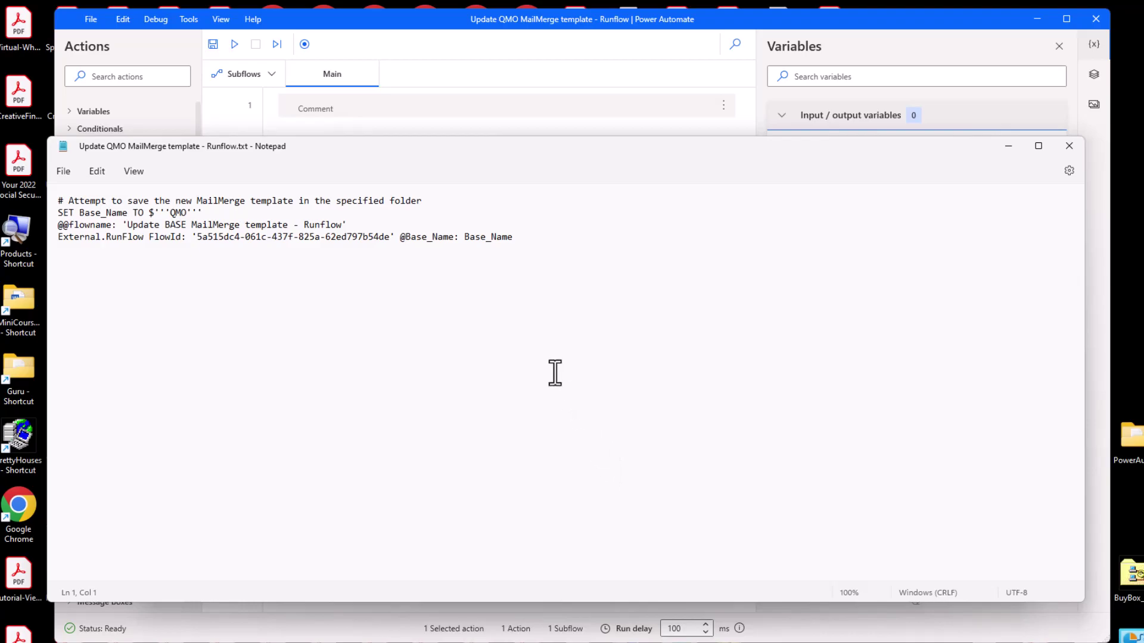
{"action": "key", "text": "ctrl+a"}
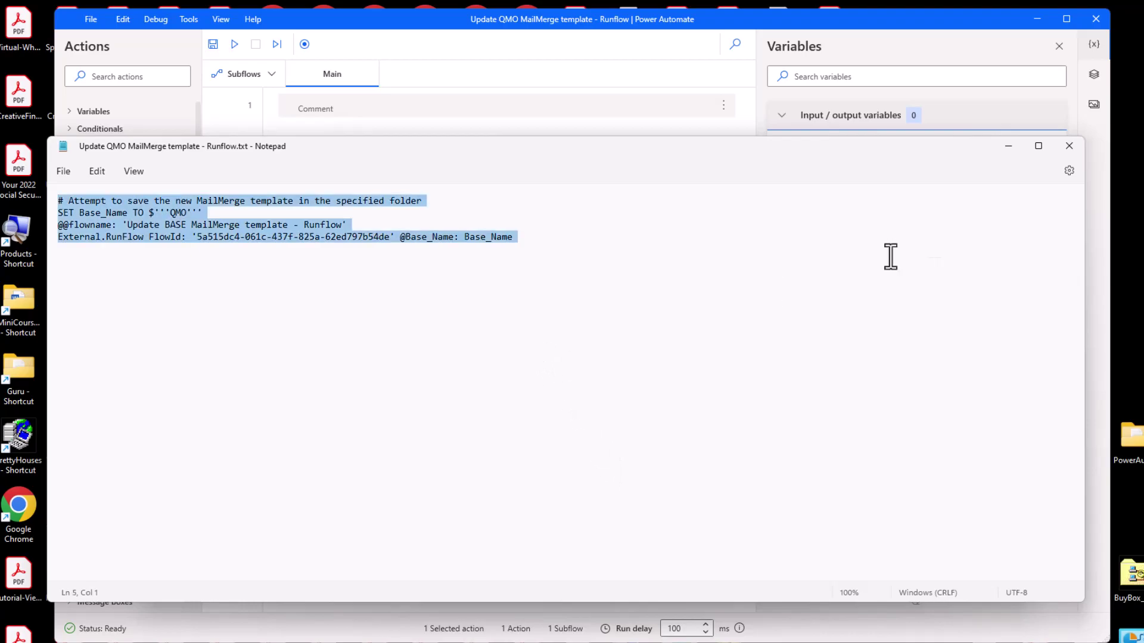
{"action": "left_click", "coordinate": [1074, 150]}
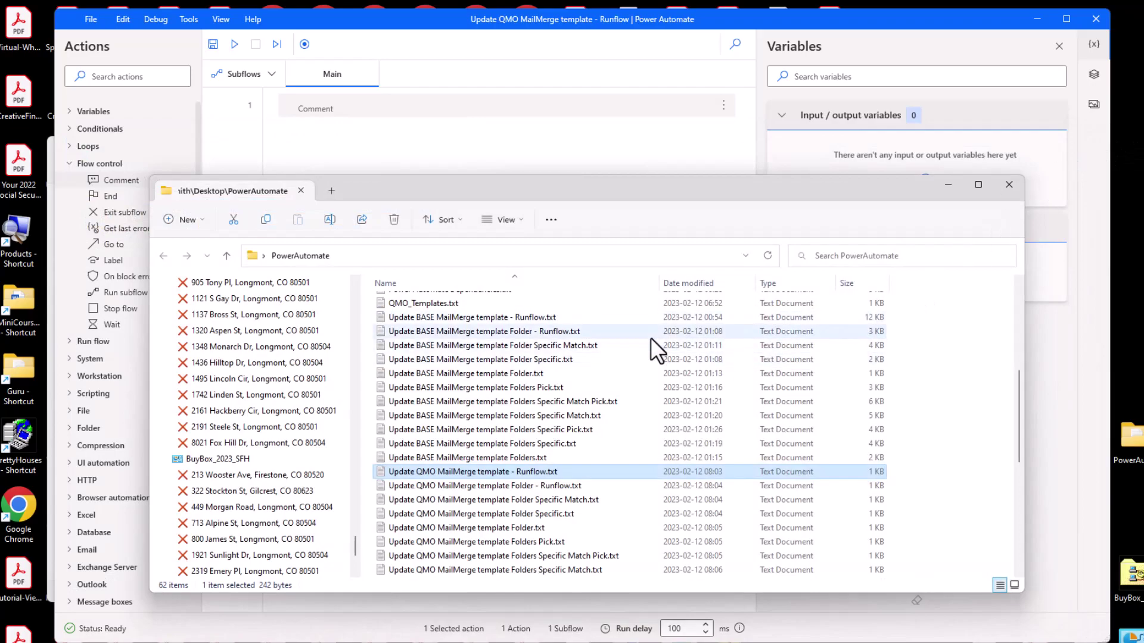
Step: Paste the copied comment, Set variable Base_Name to 'QMO' and Run desktop flow actions
{"action": "key", "text": "alt+Tab"}
{"action": "left_click", "coordinate": [723, 105]}
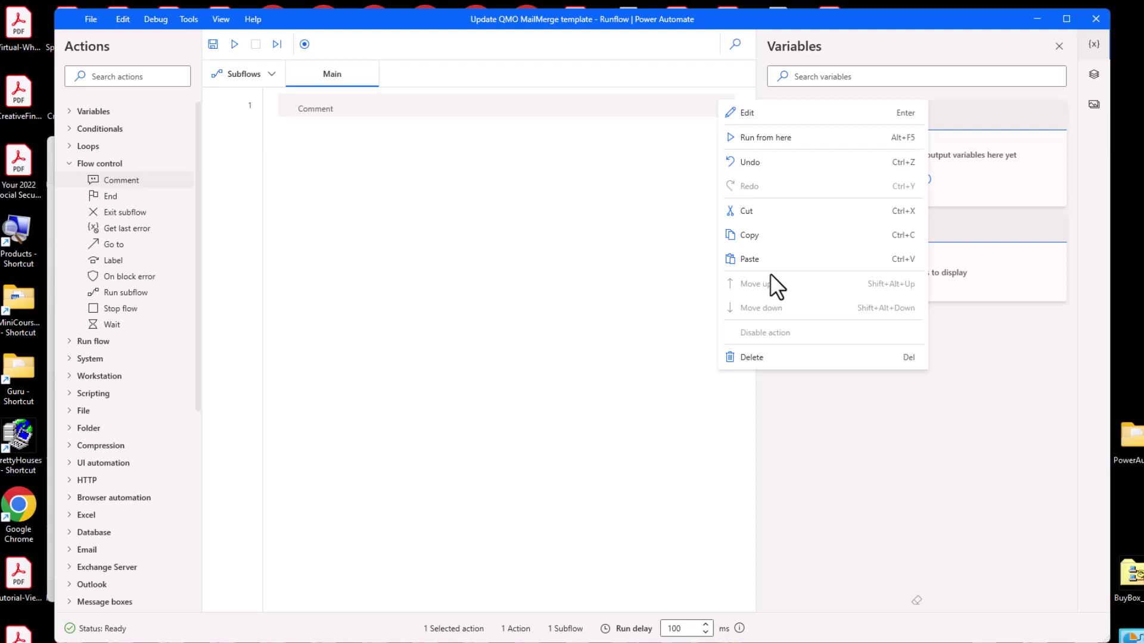
{"action": "left_click", "coordinate": [768, 261]}
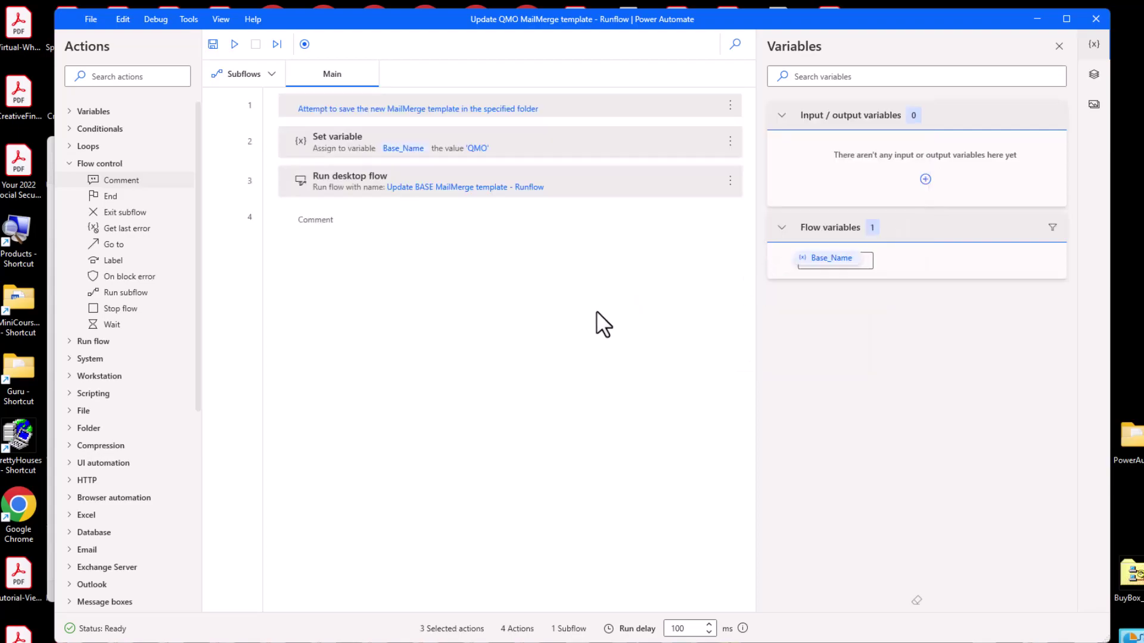
Step: Delete the empty comment on line 4, confirm Run desktop flow passing %Base_Name%, and close the designer
{"action": "left_click", "coordinate": [399, 234]}
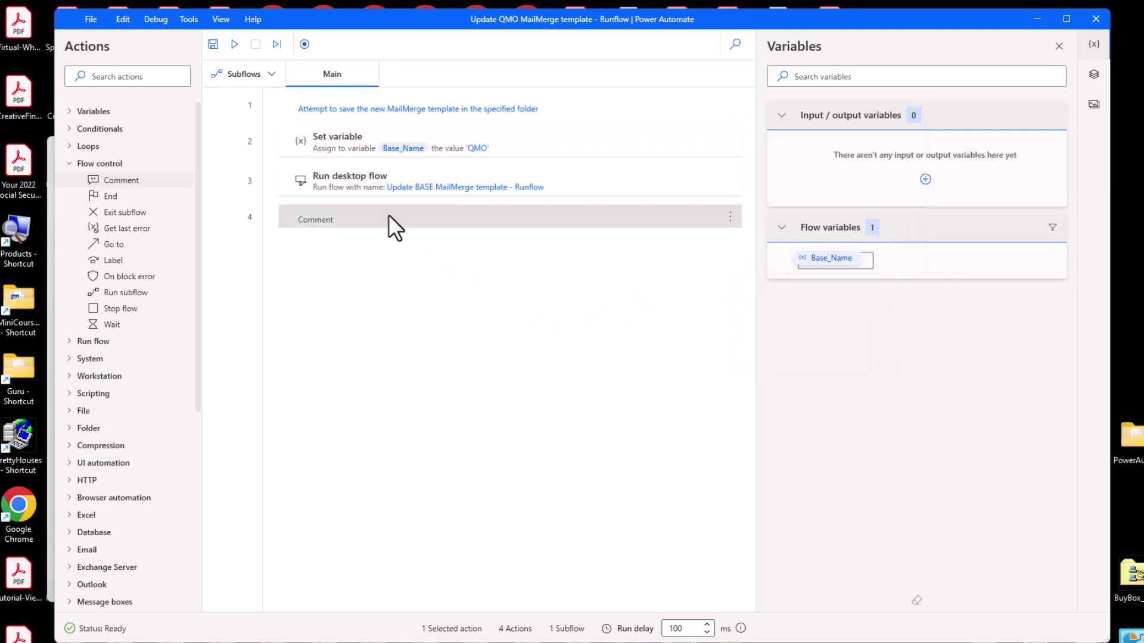
{"action": "key", "text": "Delete"}
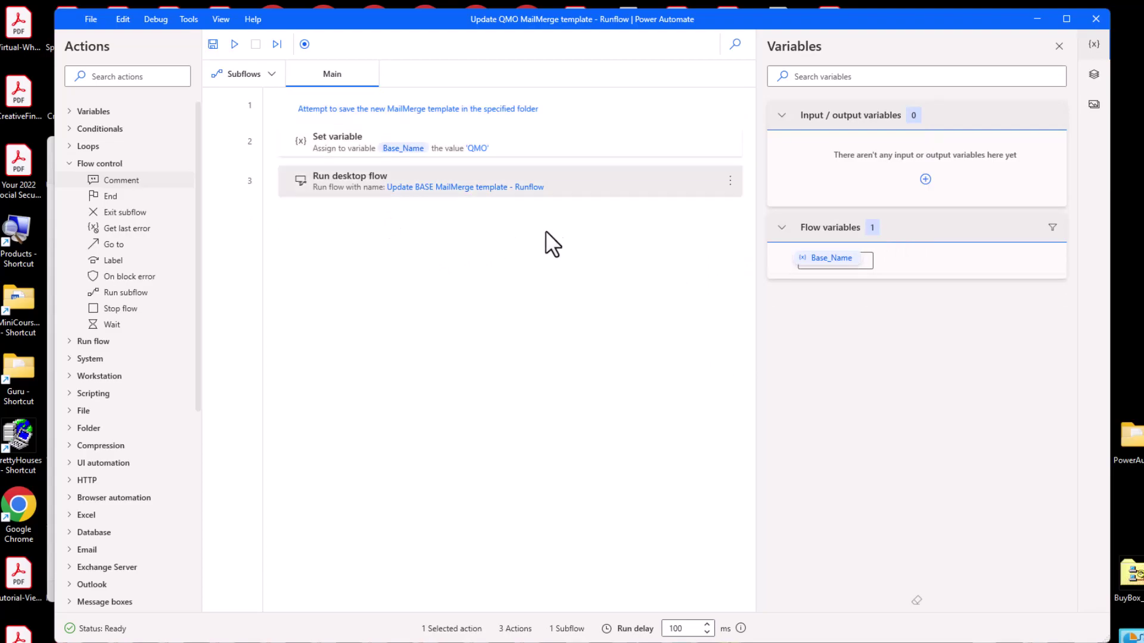
{"action": "double_click", "coordinate": [606, 181]}
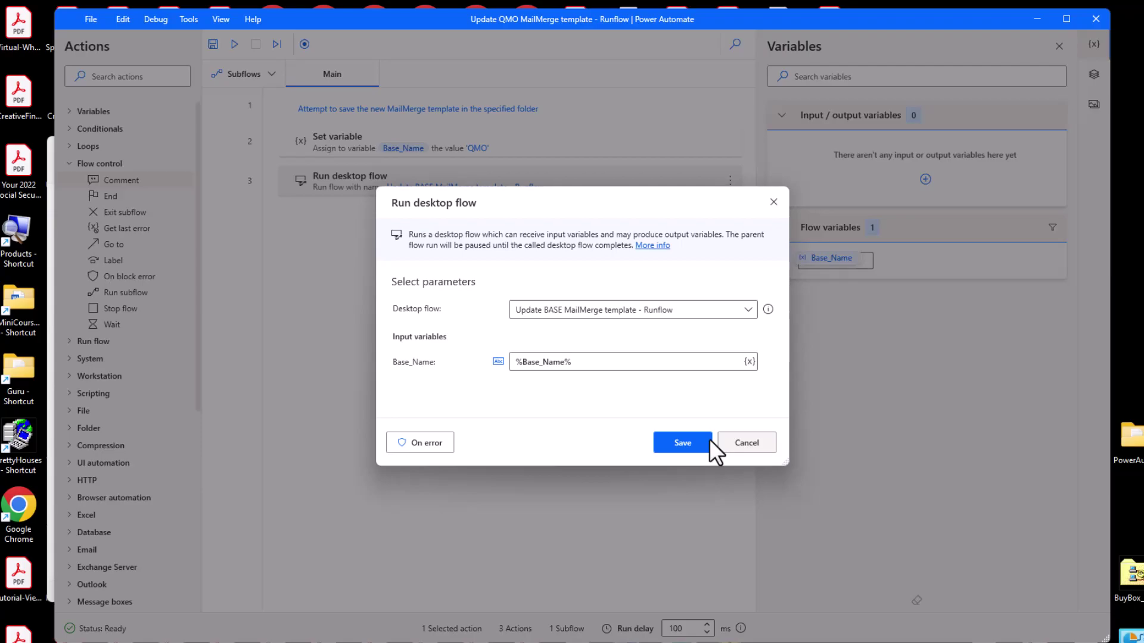
{"action": "left_click", "coordinate": [684, 443]}
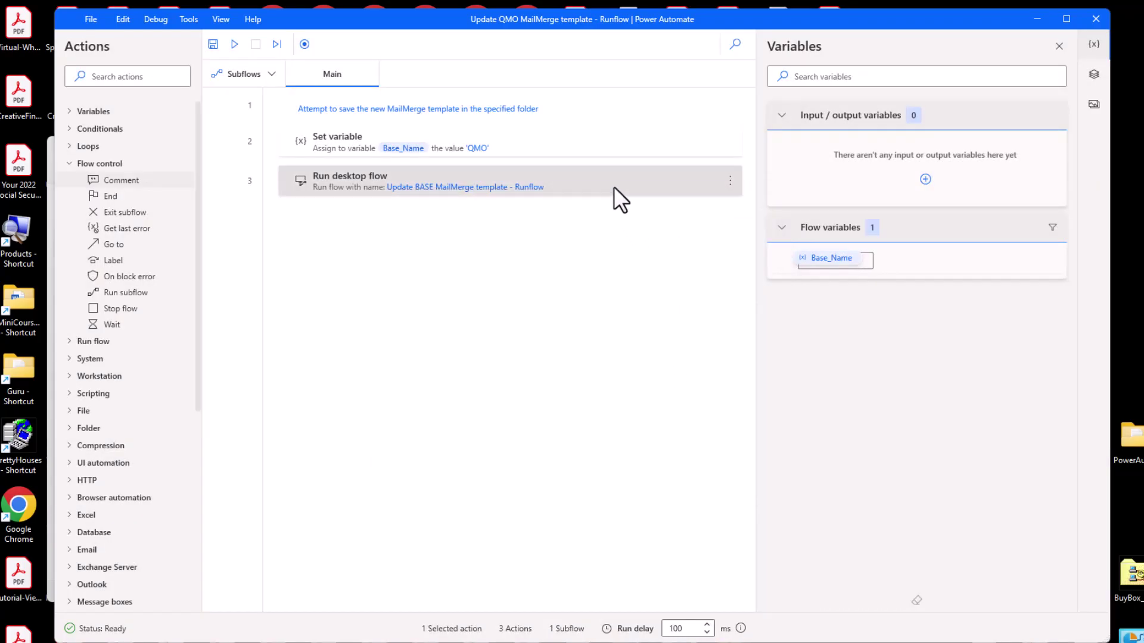
{"action": "left_click", "coordinate": [1096, 19]}
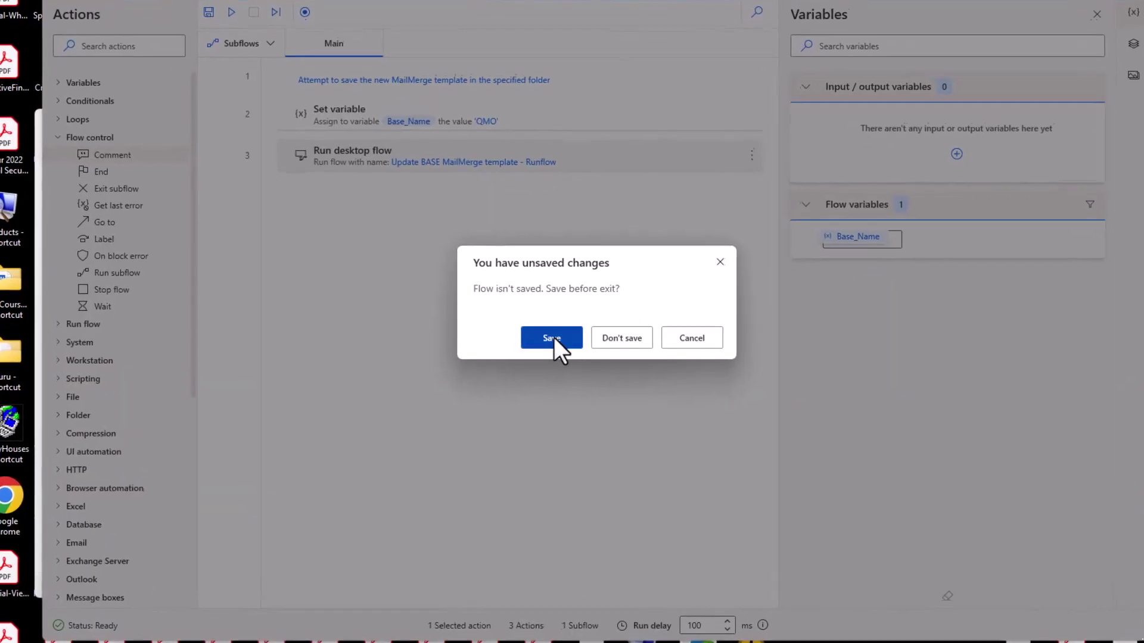
Step: Save the flow on exit and return to the dependencies list in Notepad
{"action": "left_click", "coordinate": [552, 338]}
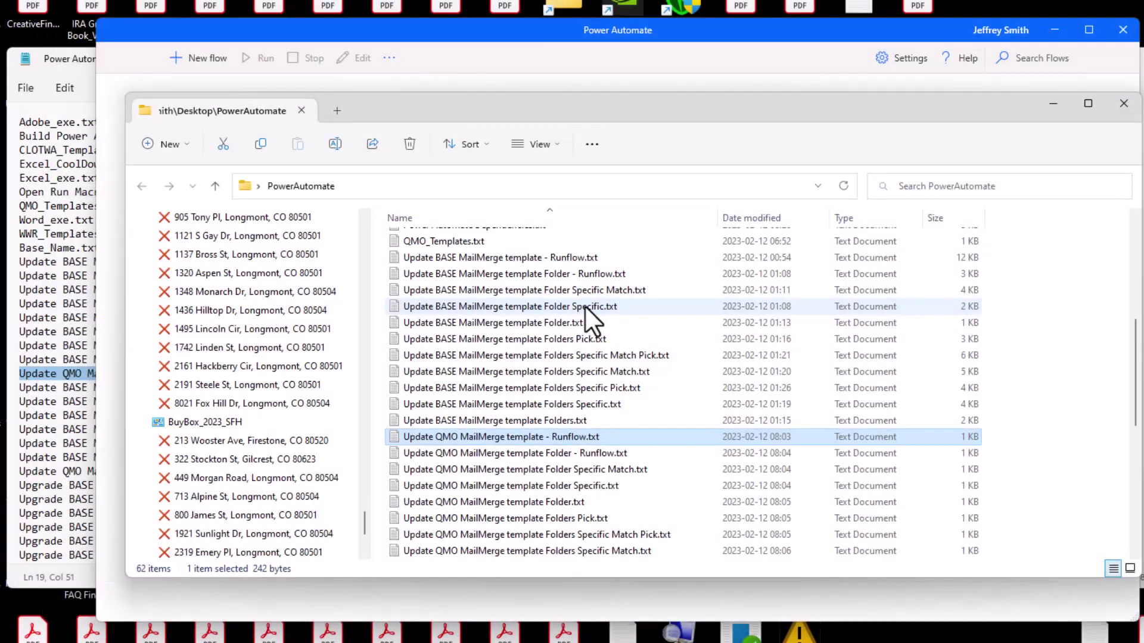
{"action": "key", "text": "alt+Tab"}
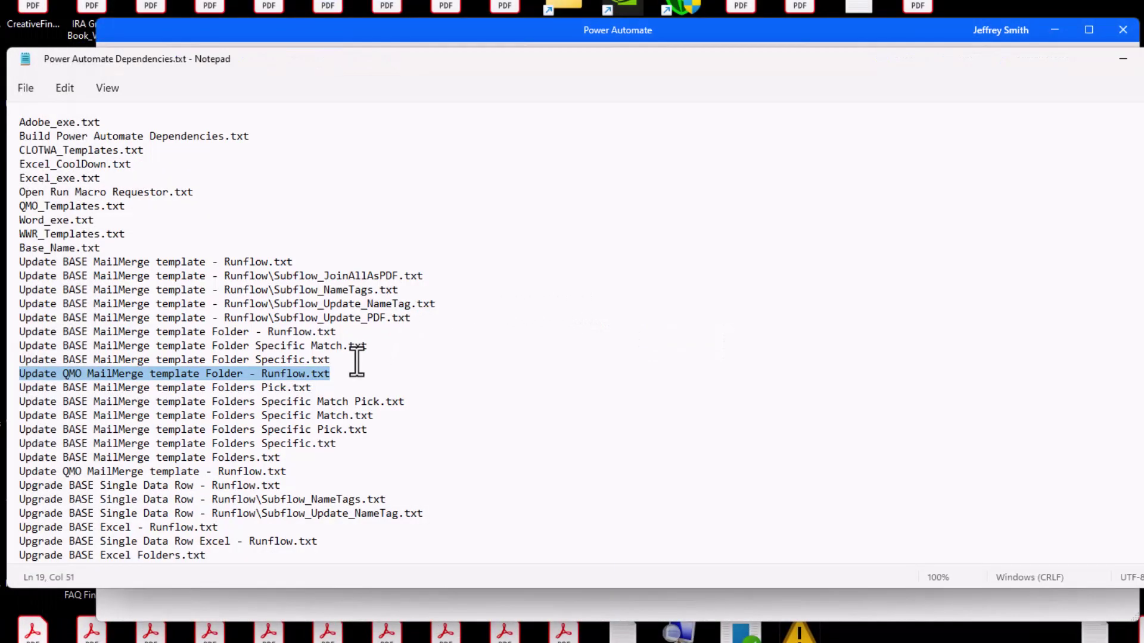
{"action": "scroll", "coordinate": [356, 367], "scroll_direction": "down", "scroll_amount": 1}
{"action": "scroll", "coordinate": [356, 366], "scroll_direction": "down", "scroll_amount": 1}
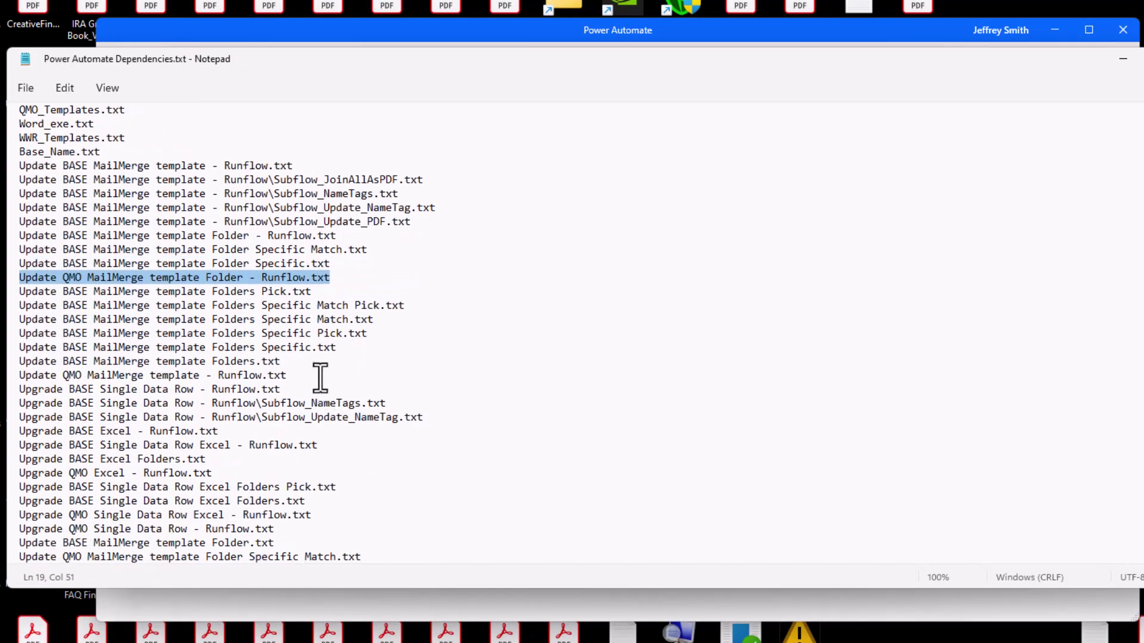
Step: Select the name 'Update QMO MailMerge template - Runflow' without its .txt extension
{"action": "left_click", "coordinate": [317, 378]}
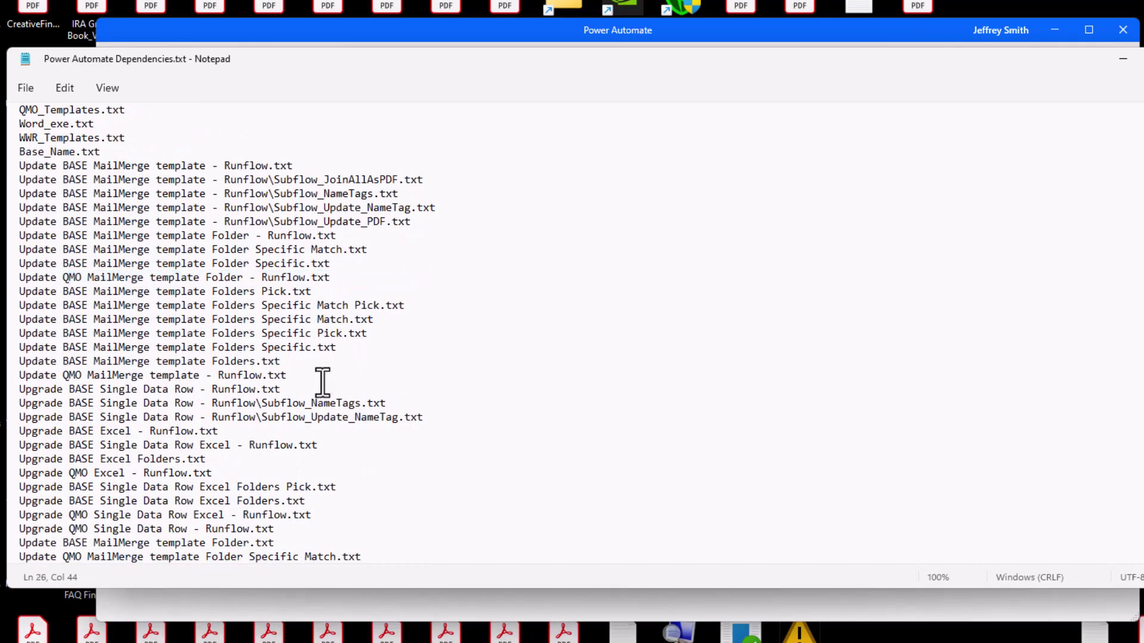
{"action": "triple_click", "coordinate": [323, 381]}
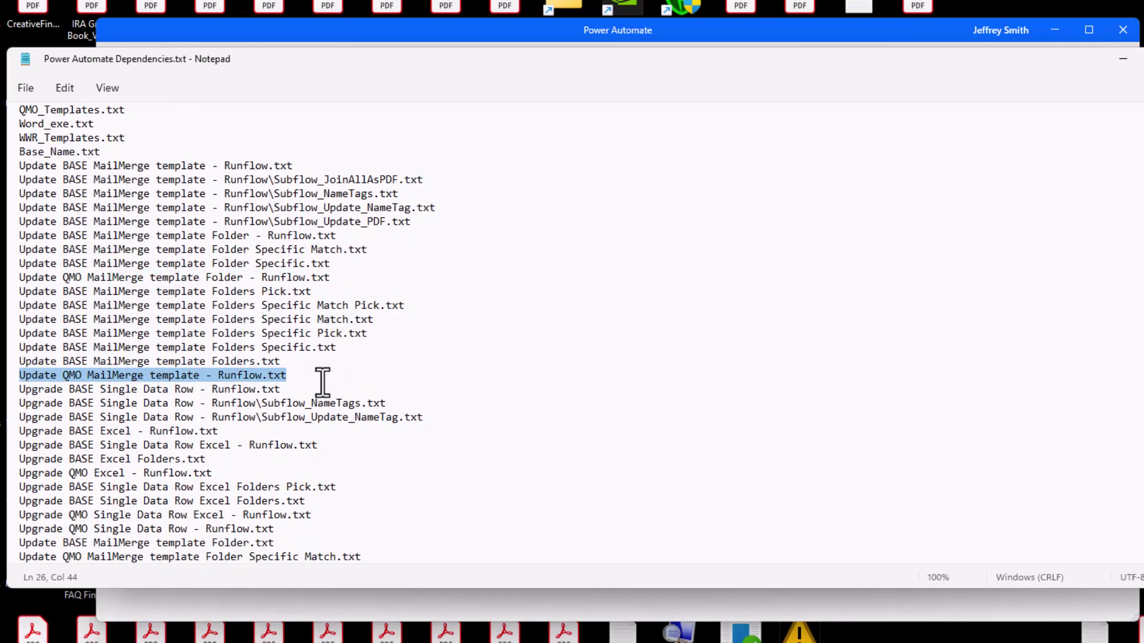
{"action": "key", "text": "Right"}
{"action": "key", "text": "Left"}
{"action": "key", "text": "Left"}
{"action": "key", "text": "Left"}
{"action": "key", "text": "Left"}
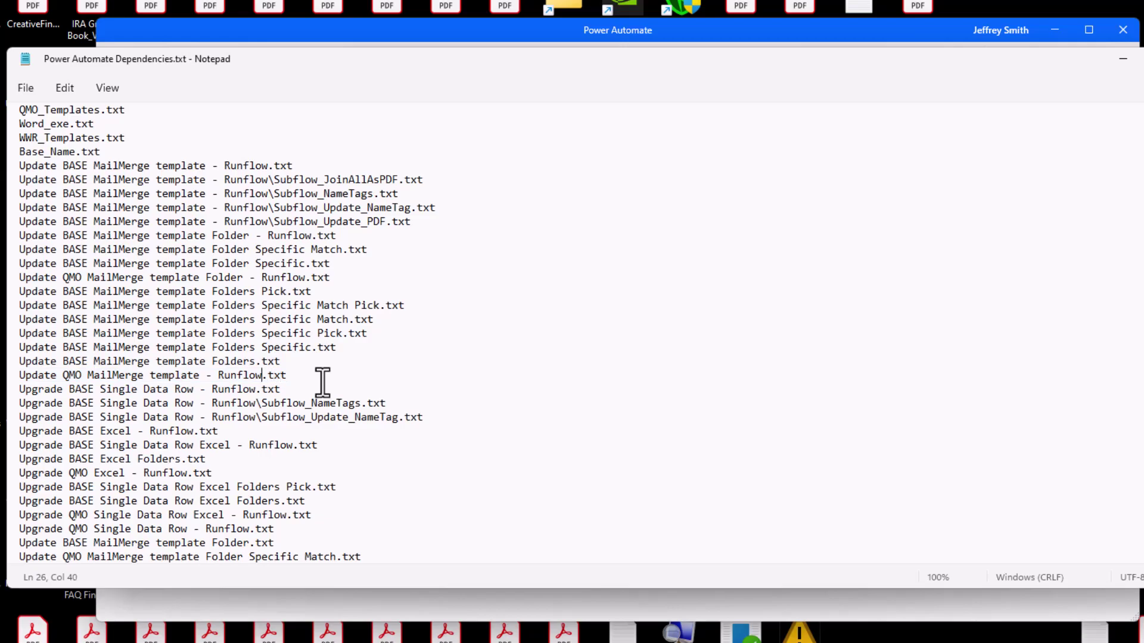
{"action": "key", "text": "shift+Home"}
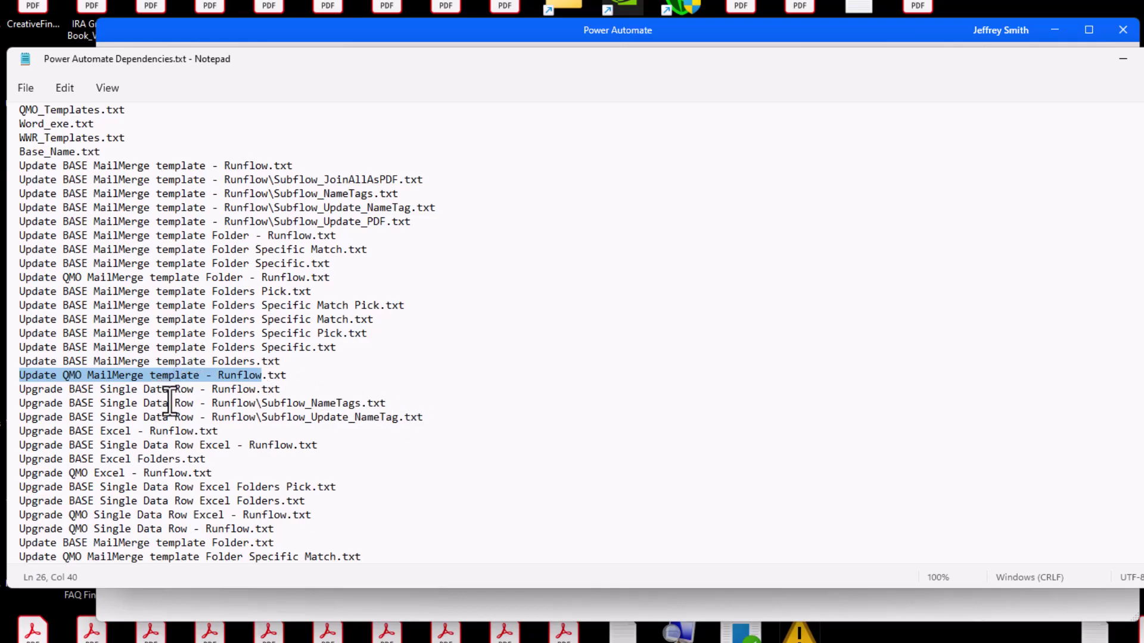
Step: Bring File Explorer's PowerAutomate folder back in front of Notepad
{"action": "key", "text": "alt+Tab"}
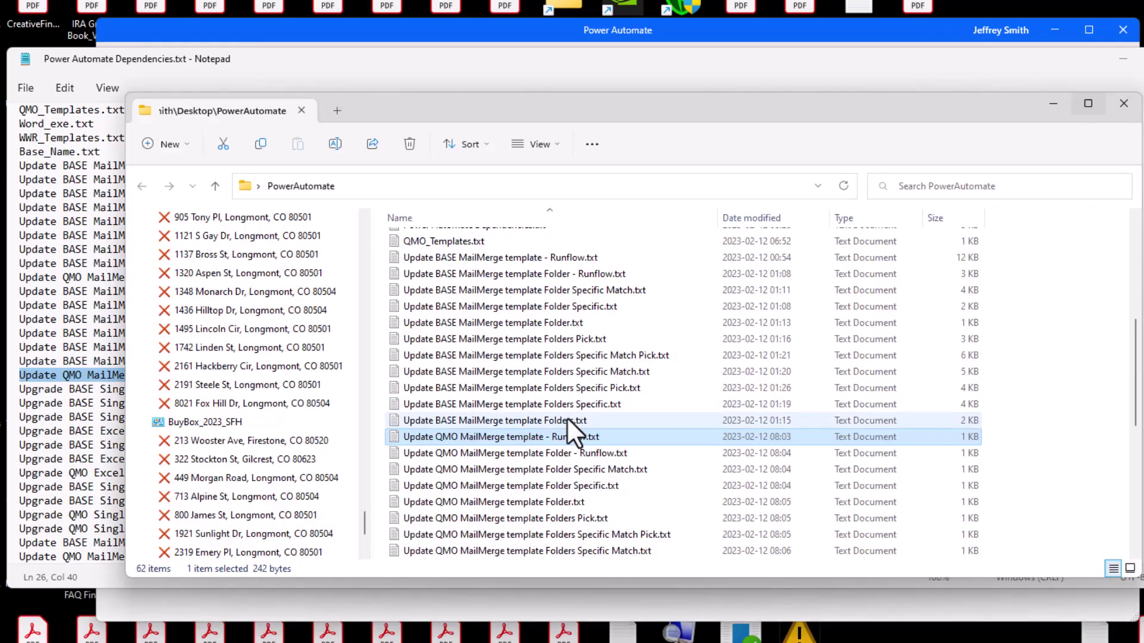